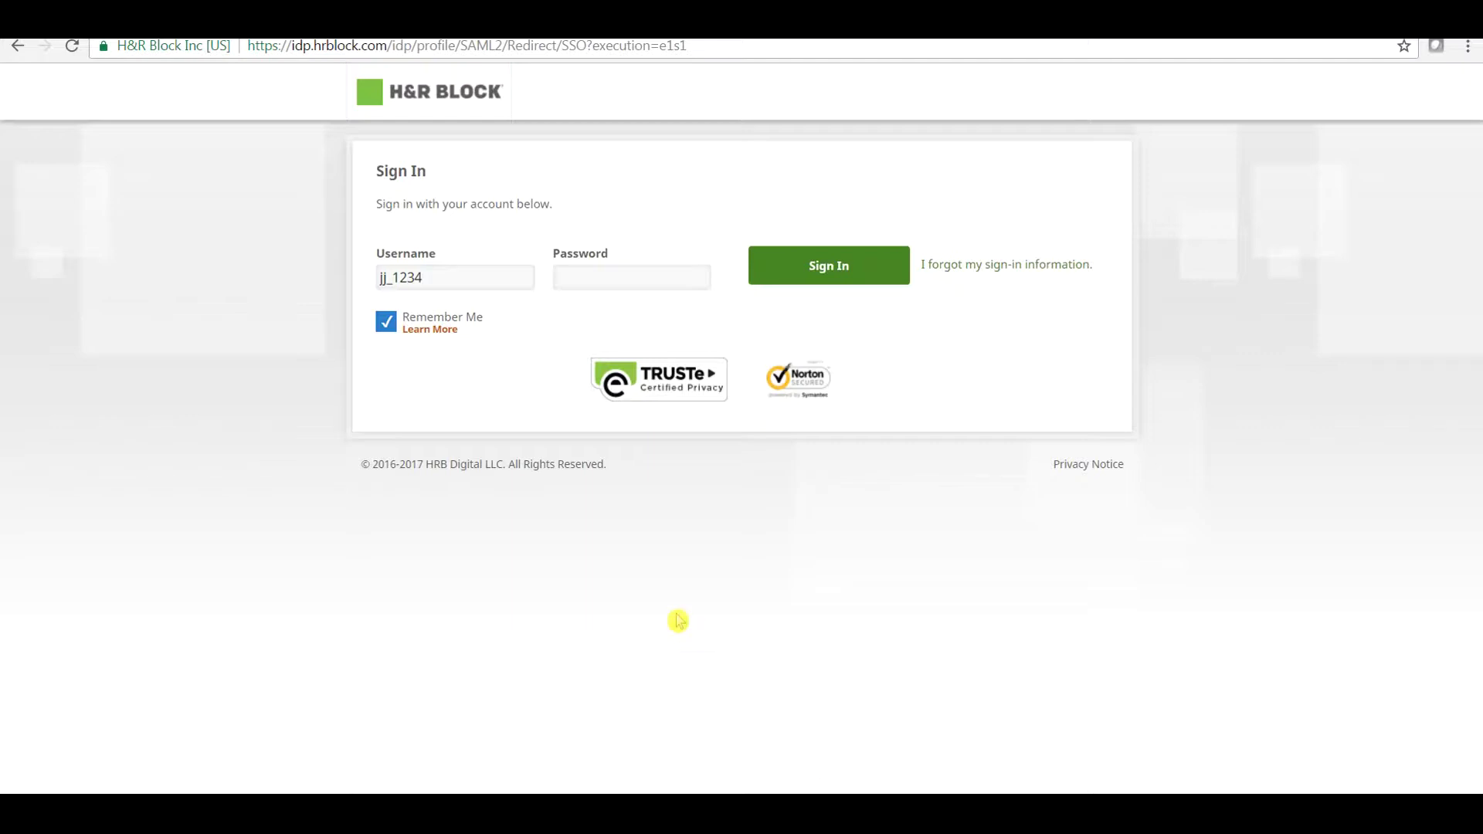
Step: Sign in to H&R Block Online by entering the account password for the saved username
left_click(629, 276)
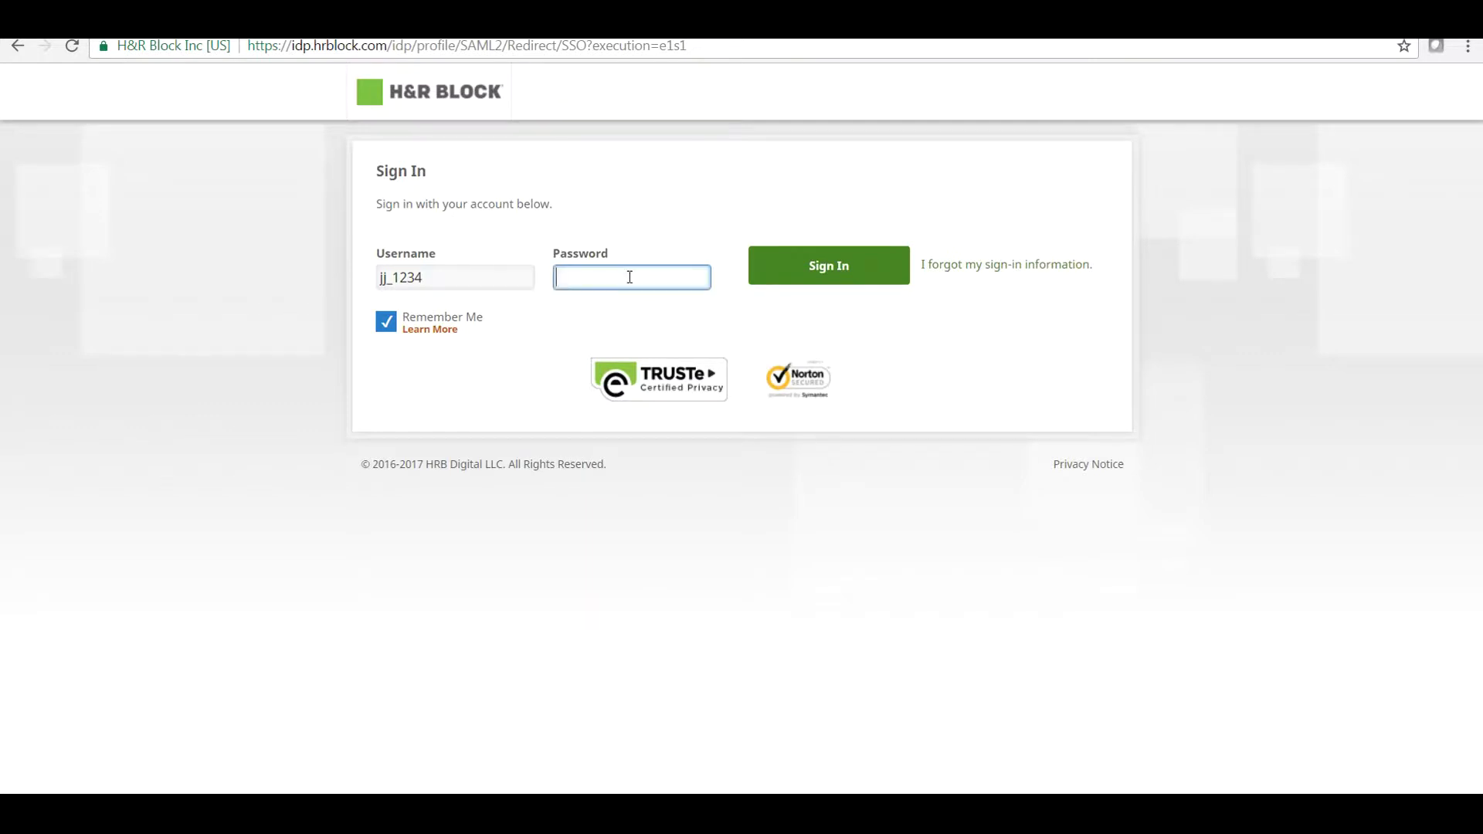
type("•••••••••••")
left_click(841, 278)
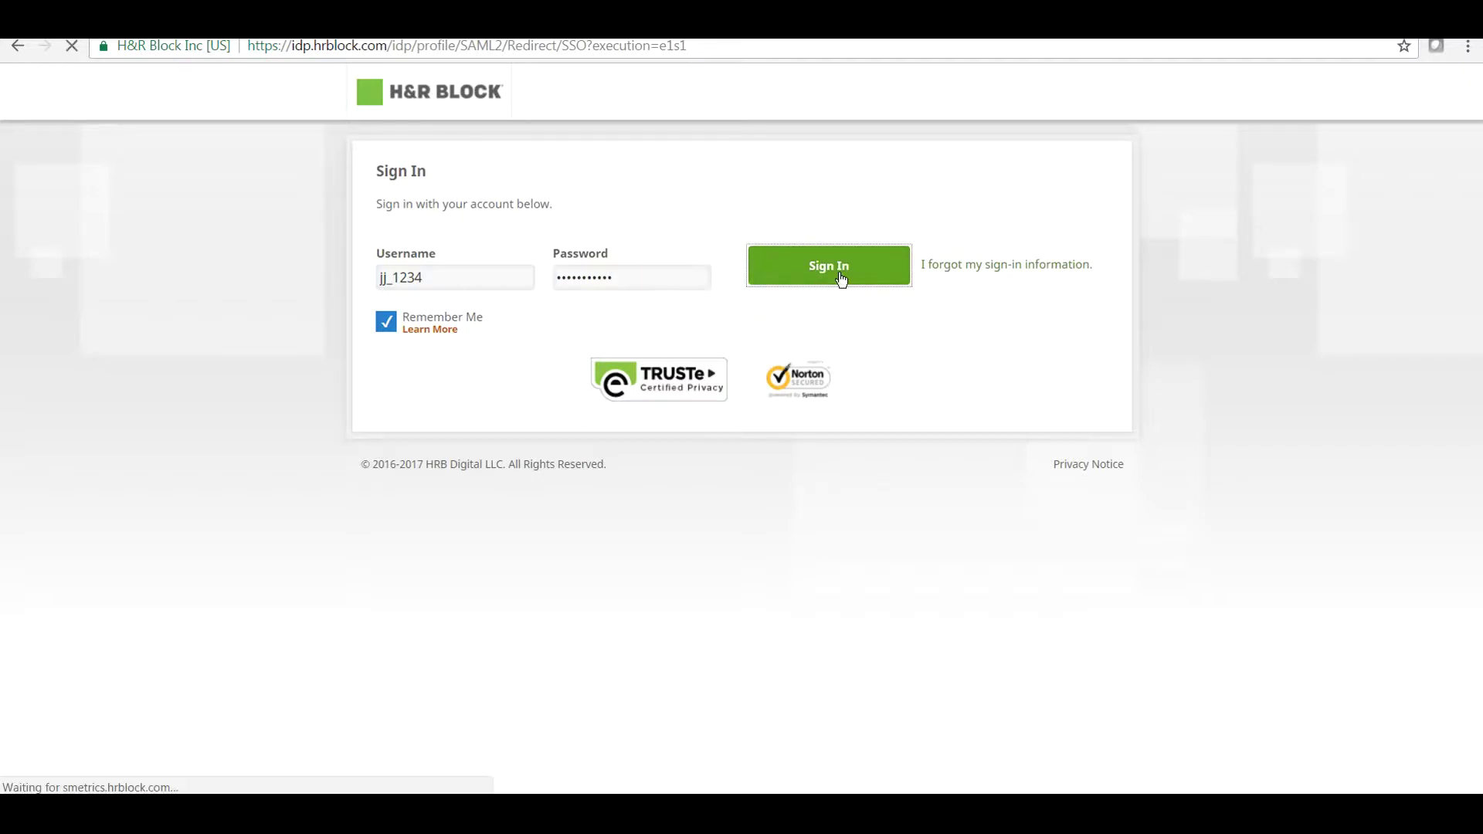
left_click(851, 285)
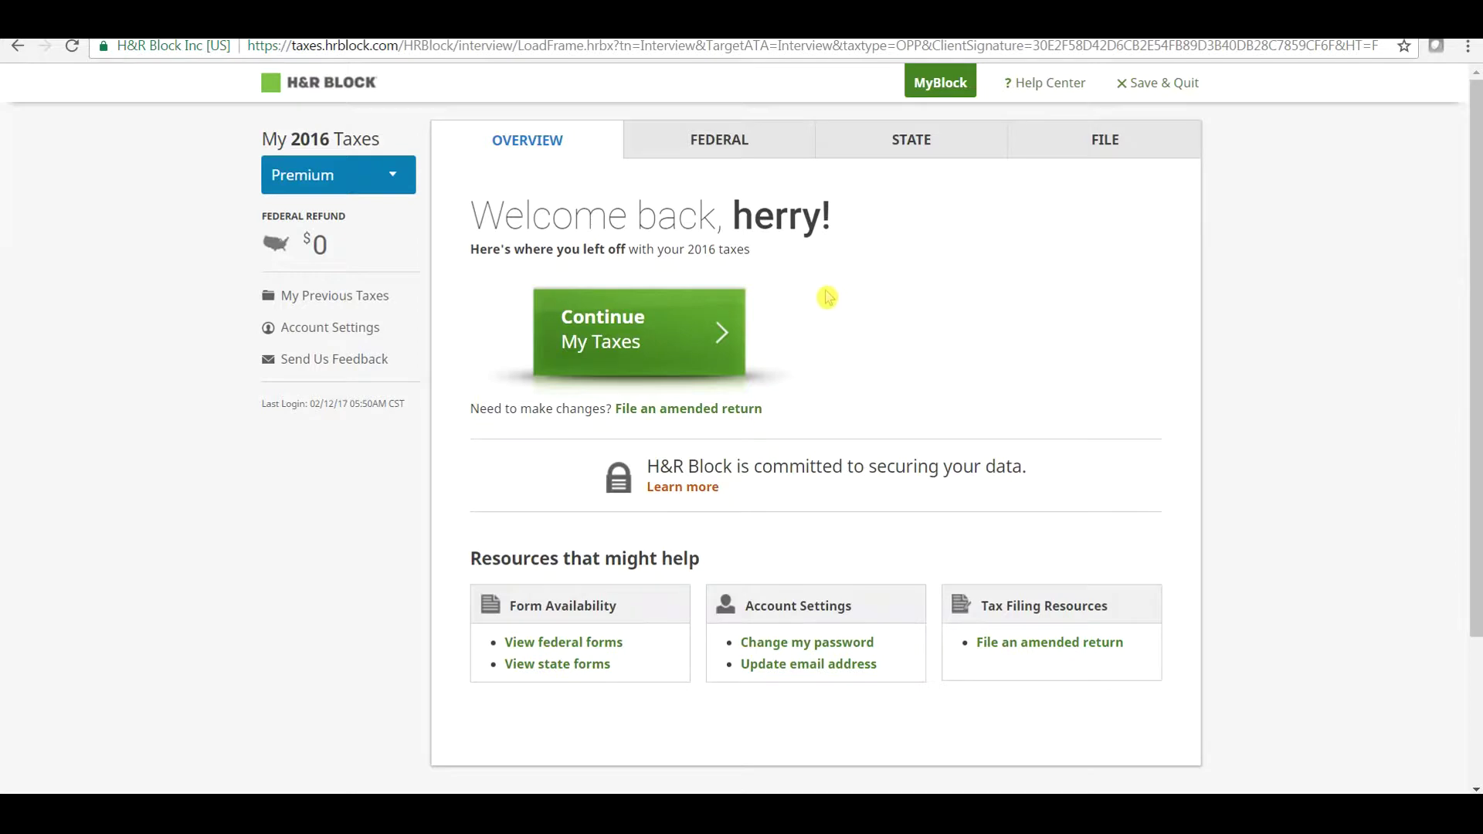
Step: Resume the 2016 taxes from the beginning of the return and jump to Adjustments & Deductions
left_click(719, 319)
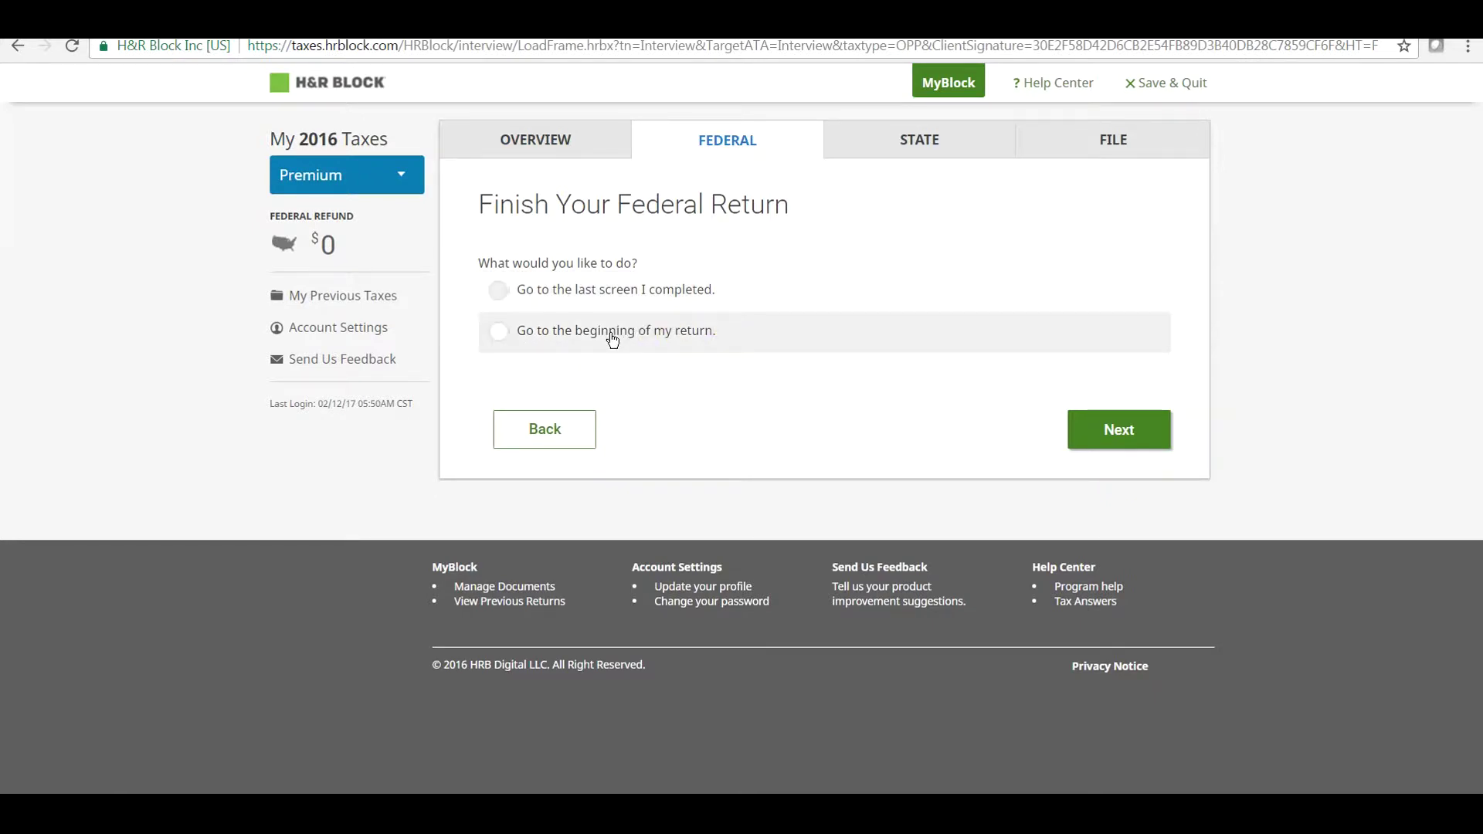
left_click(613, 337)
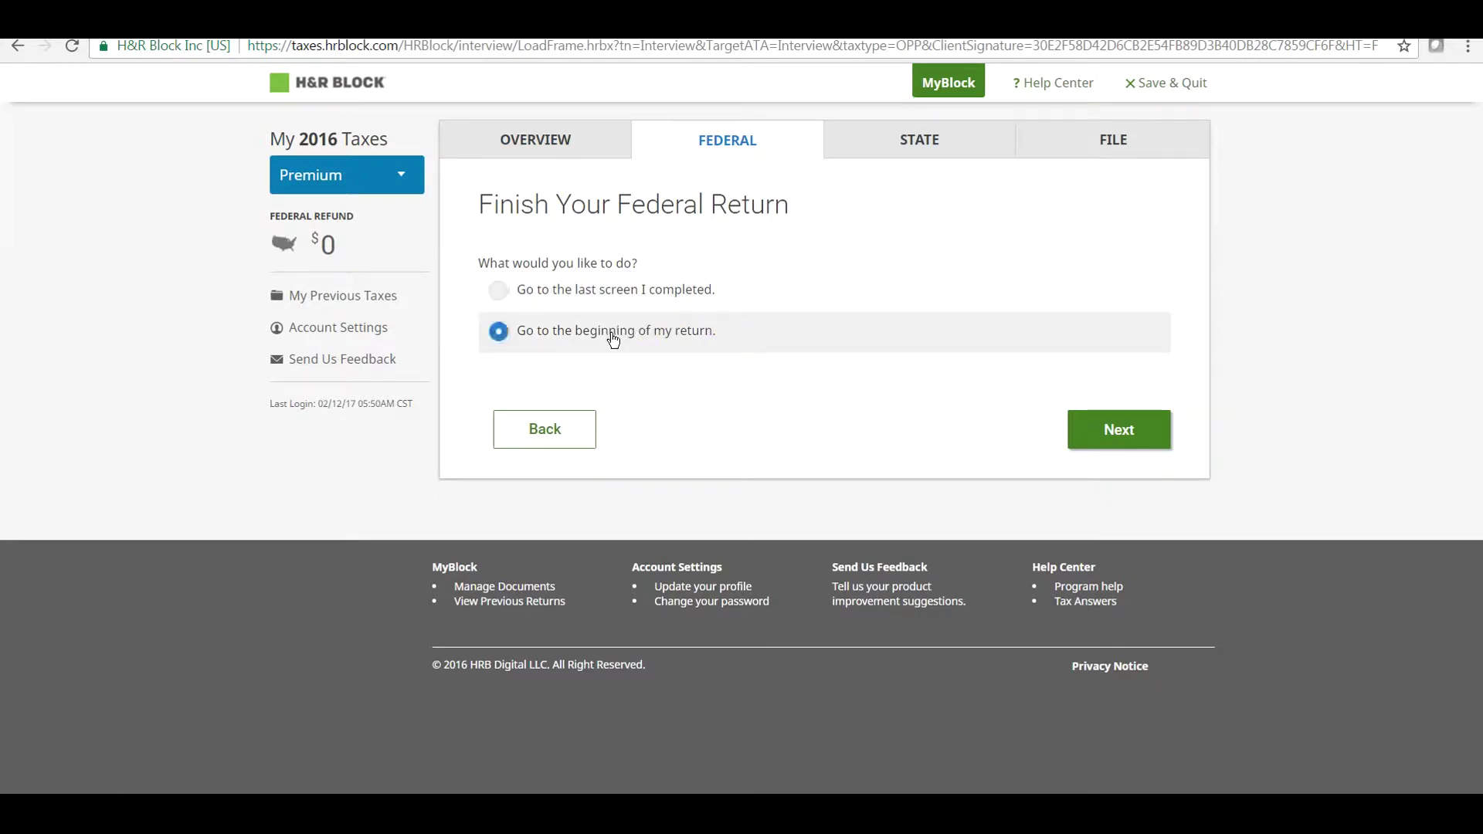
left_click(1141, 431)
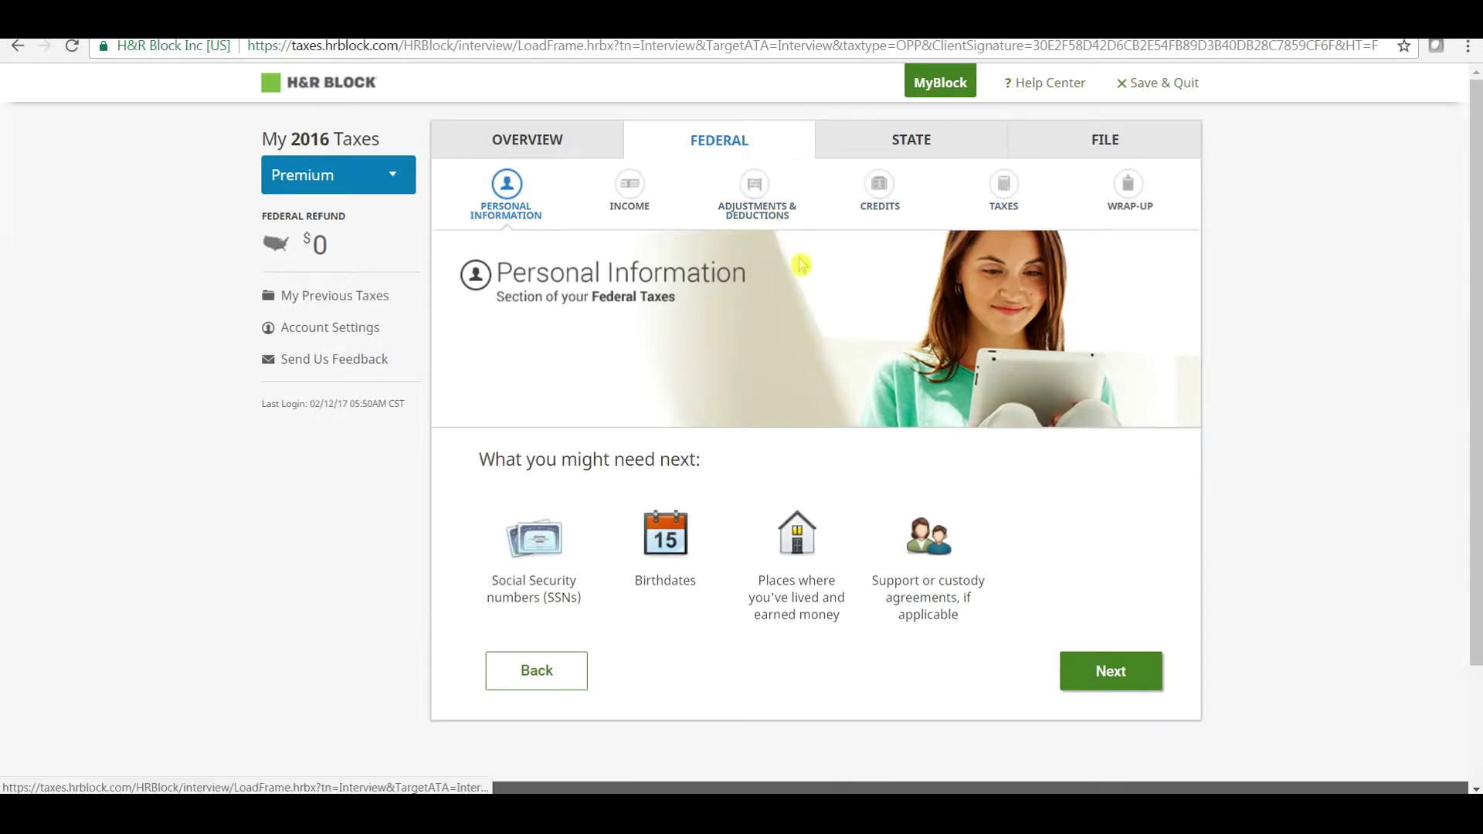
left_click(757, 189)
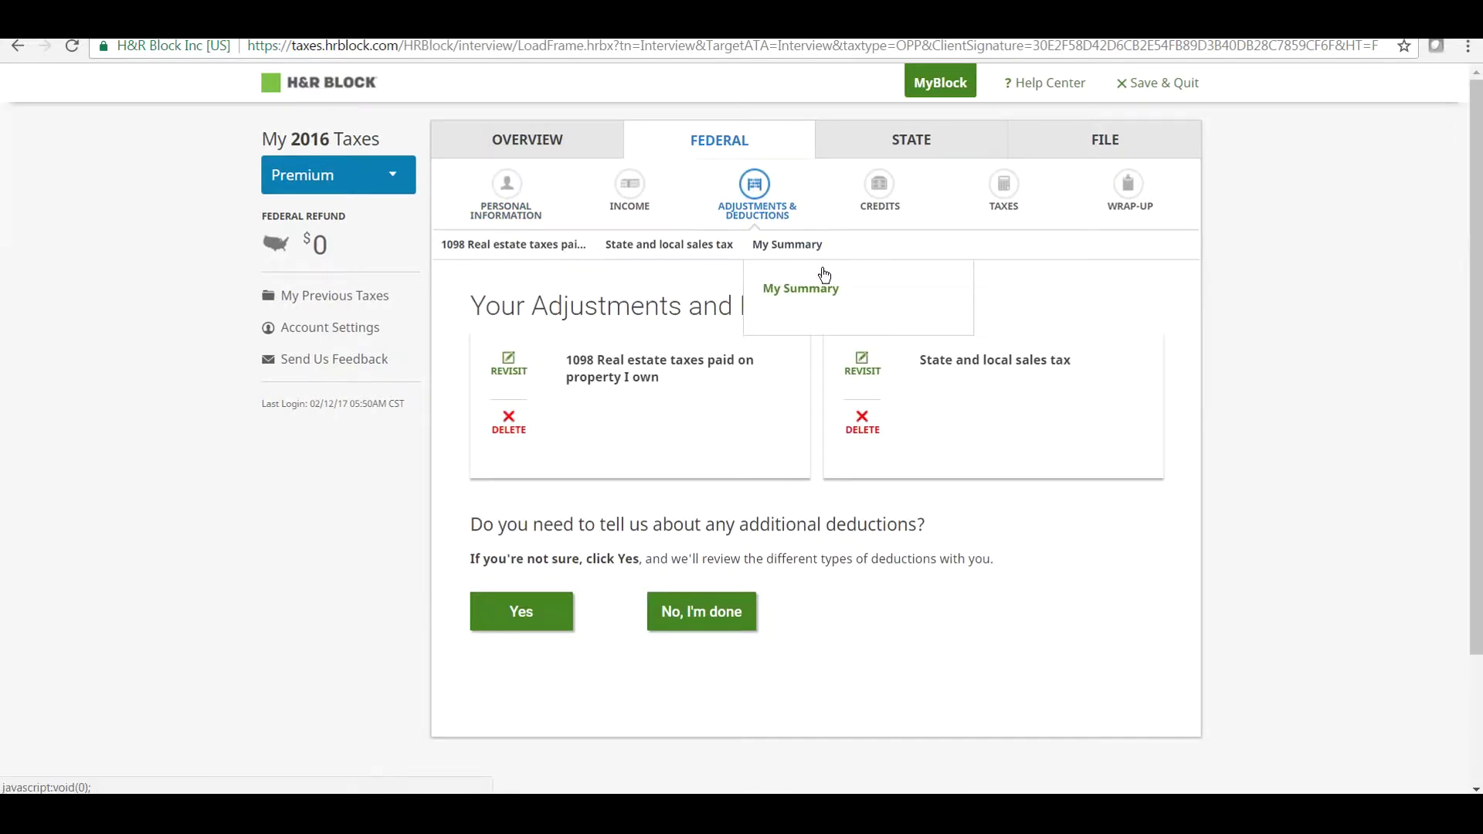
Step: Answer Yes to having more deductions and scroll through the deduction category list
left_click(520, 613)
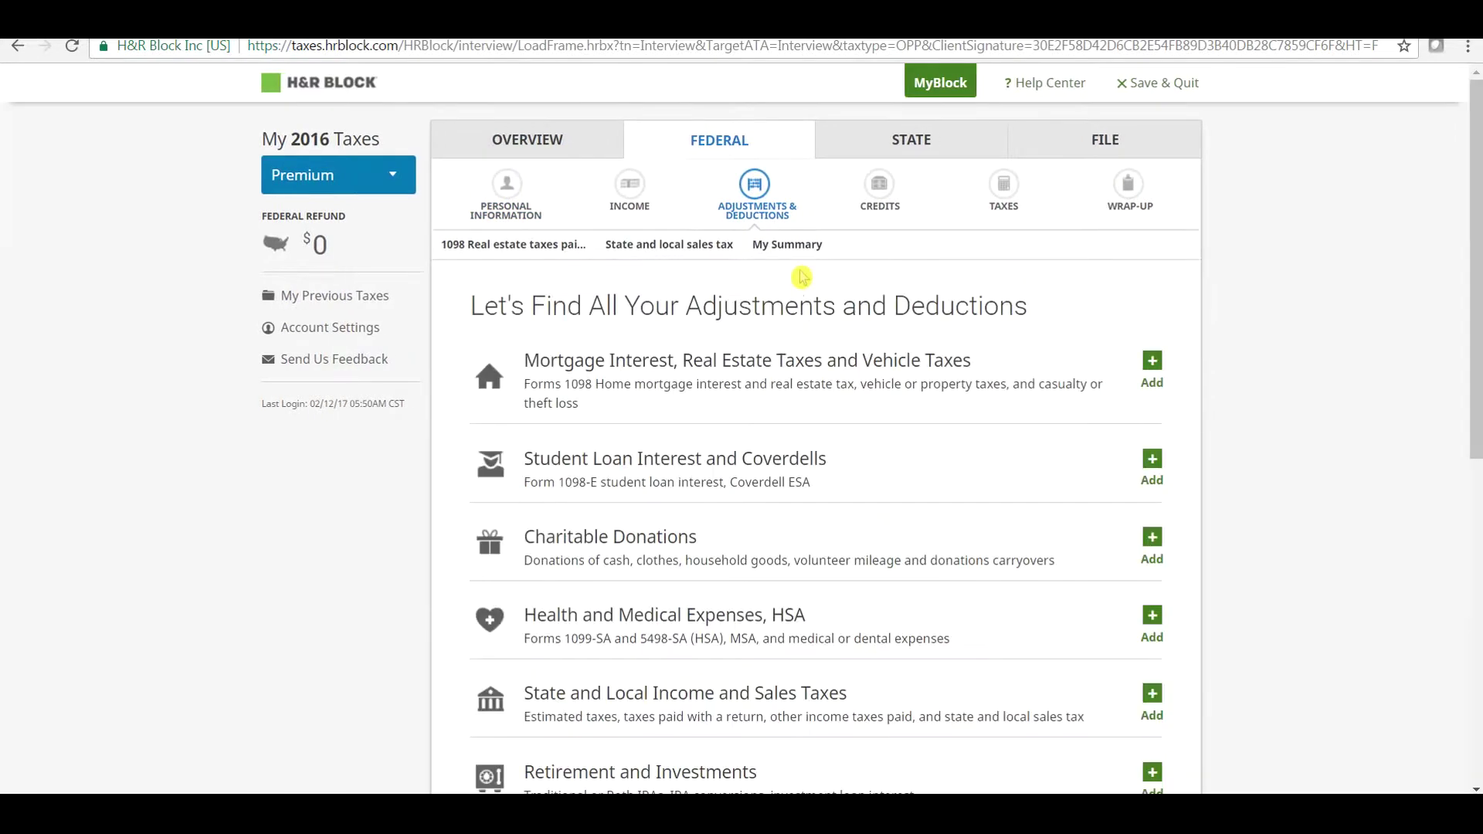
scroll(816, 437, "down", 5)
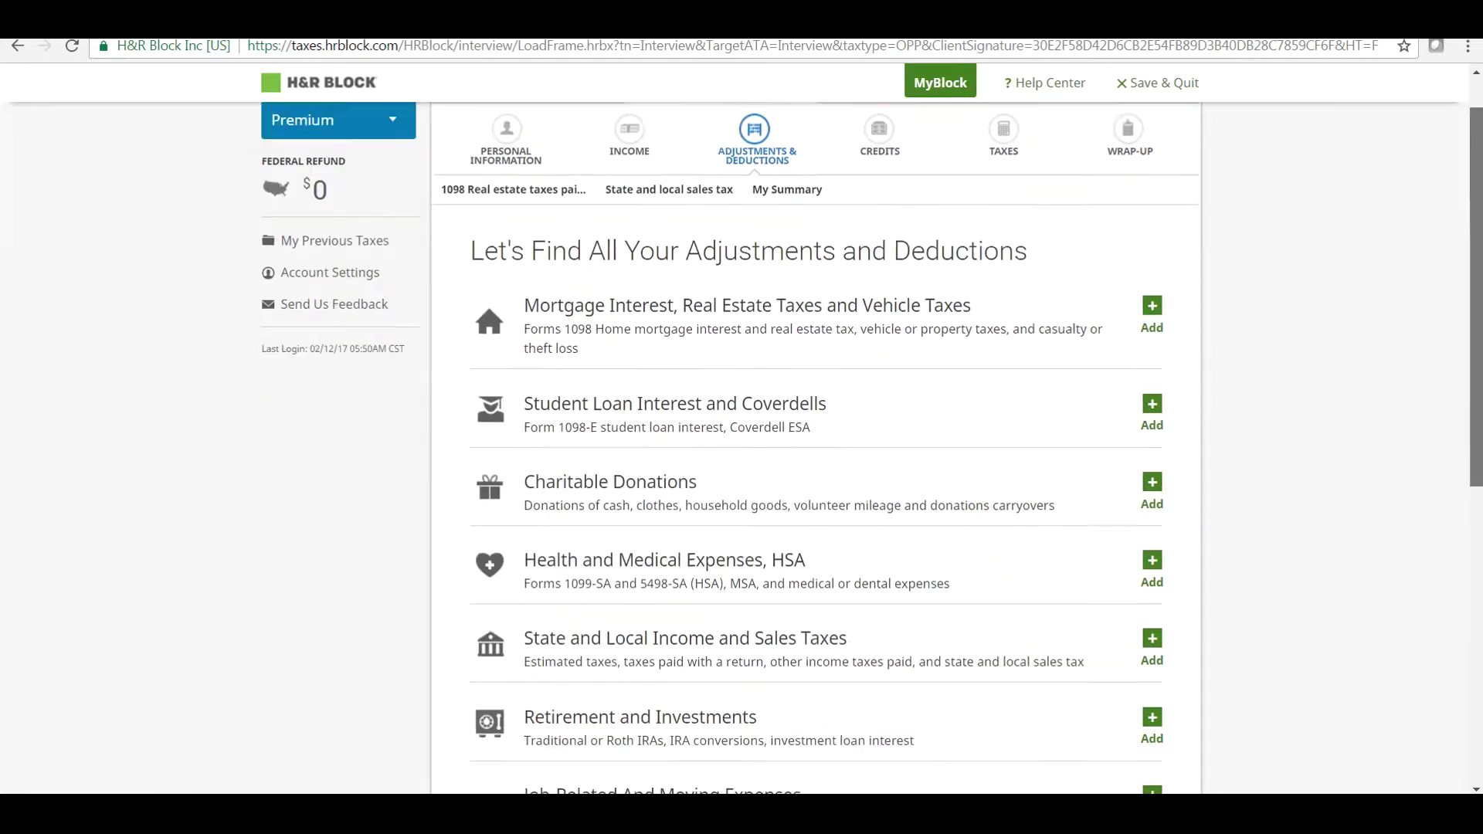
left_click_drag(1477, 353, 1477, 255)
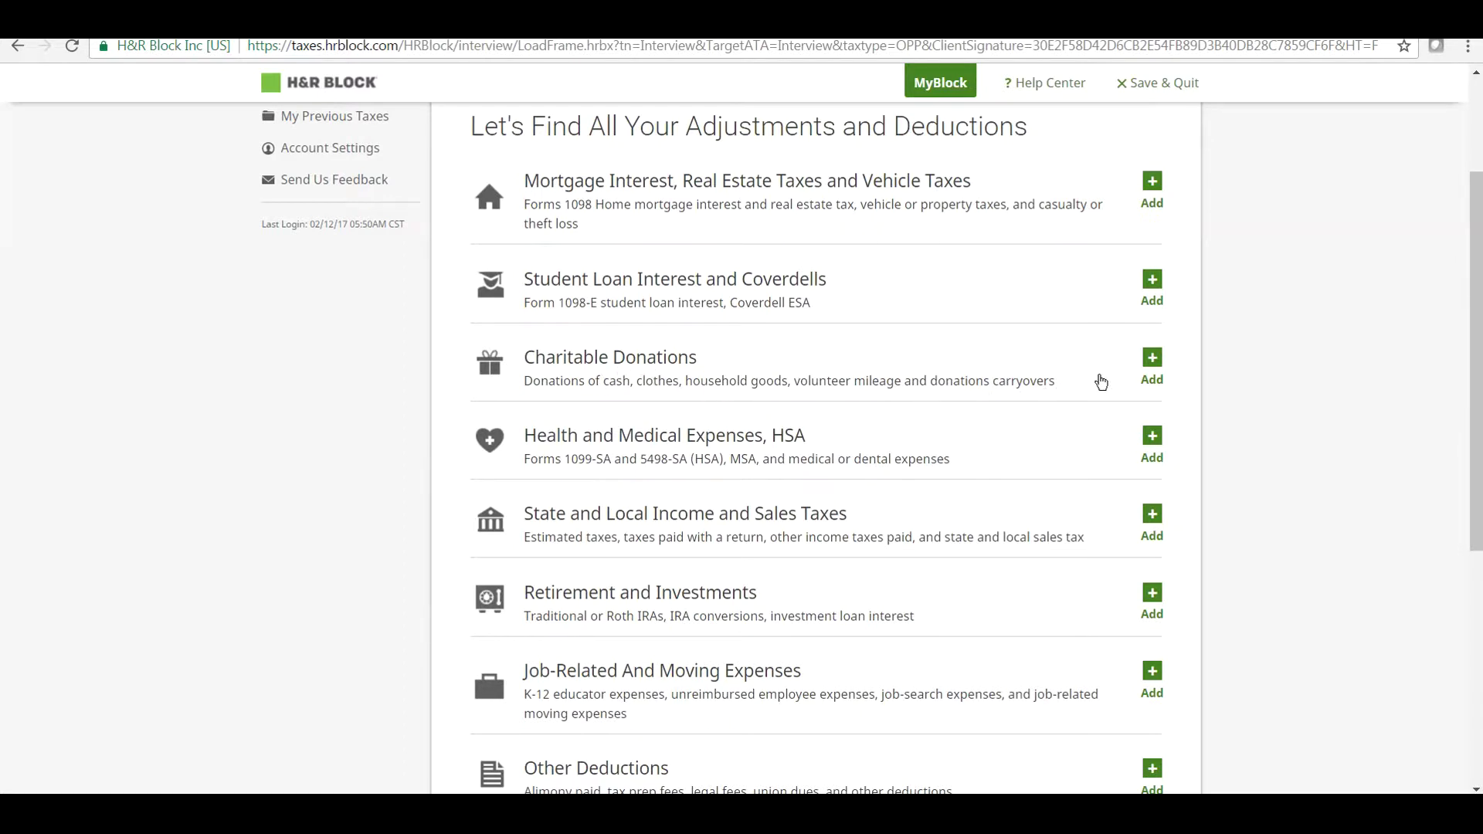
Step: Expand Charitable Donations, review its topics through the 2015 carryover, and choose cash donations
left_click(1152, 360)
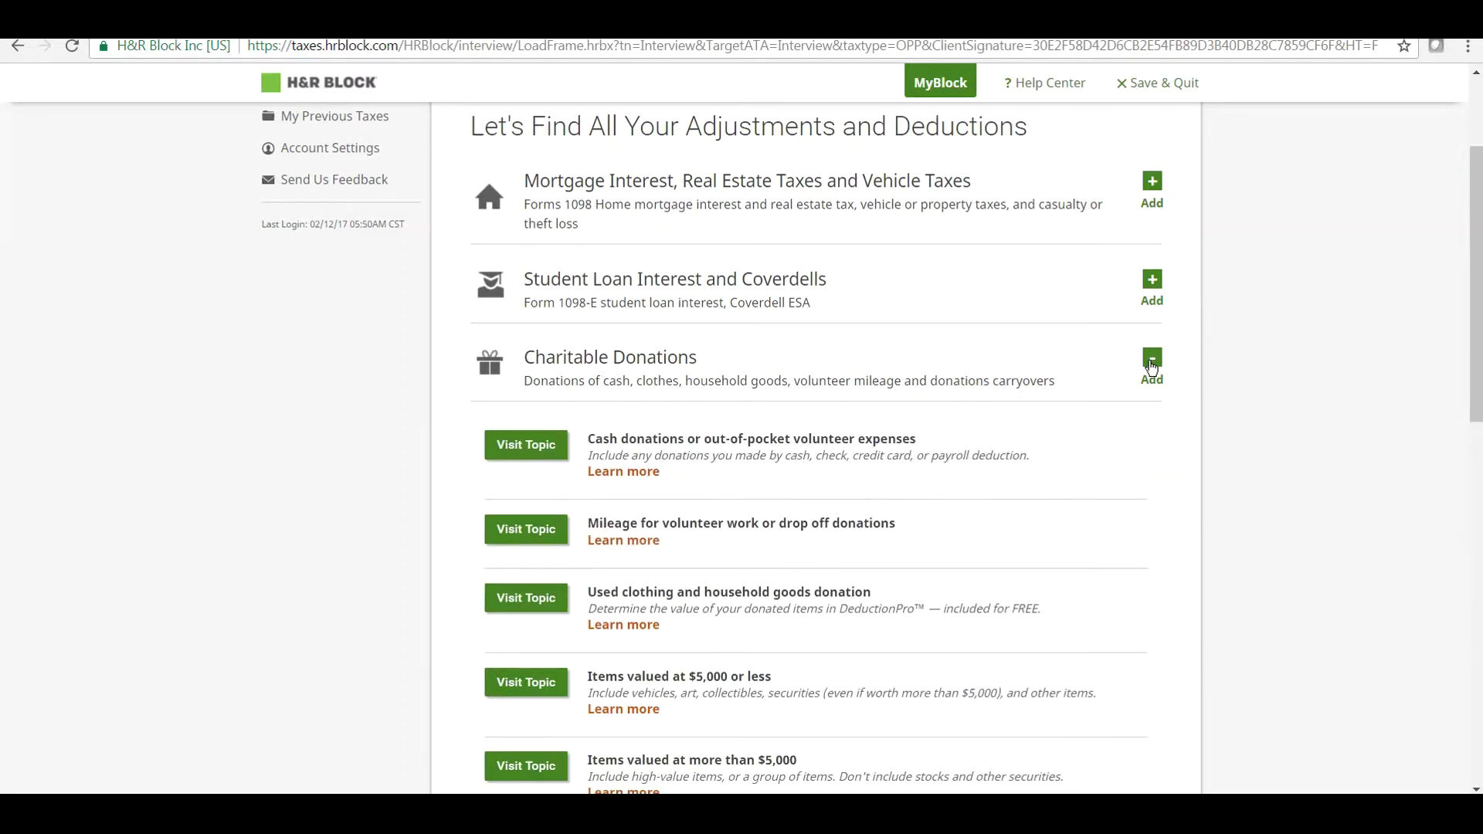
scroll(1329, 498, "down", 2)
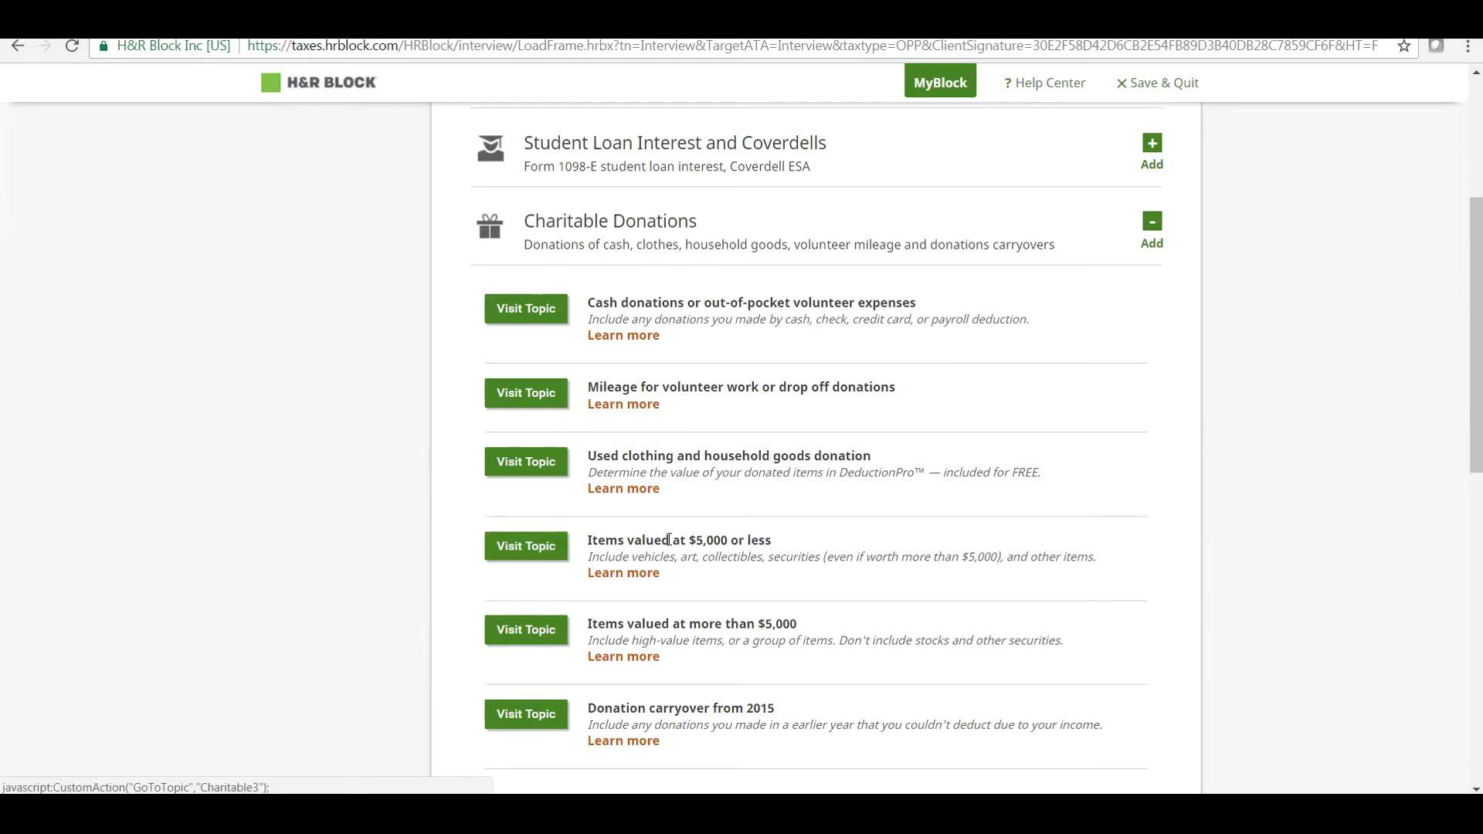
left_click_drag(676, 639, 690, 680)
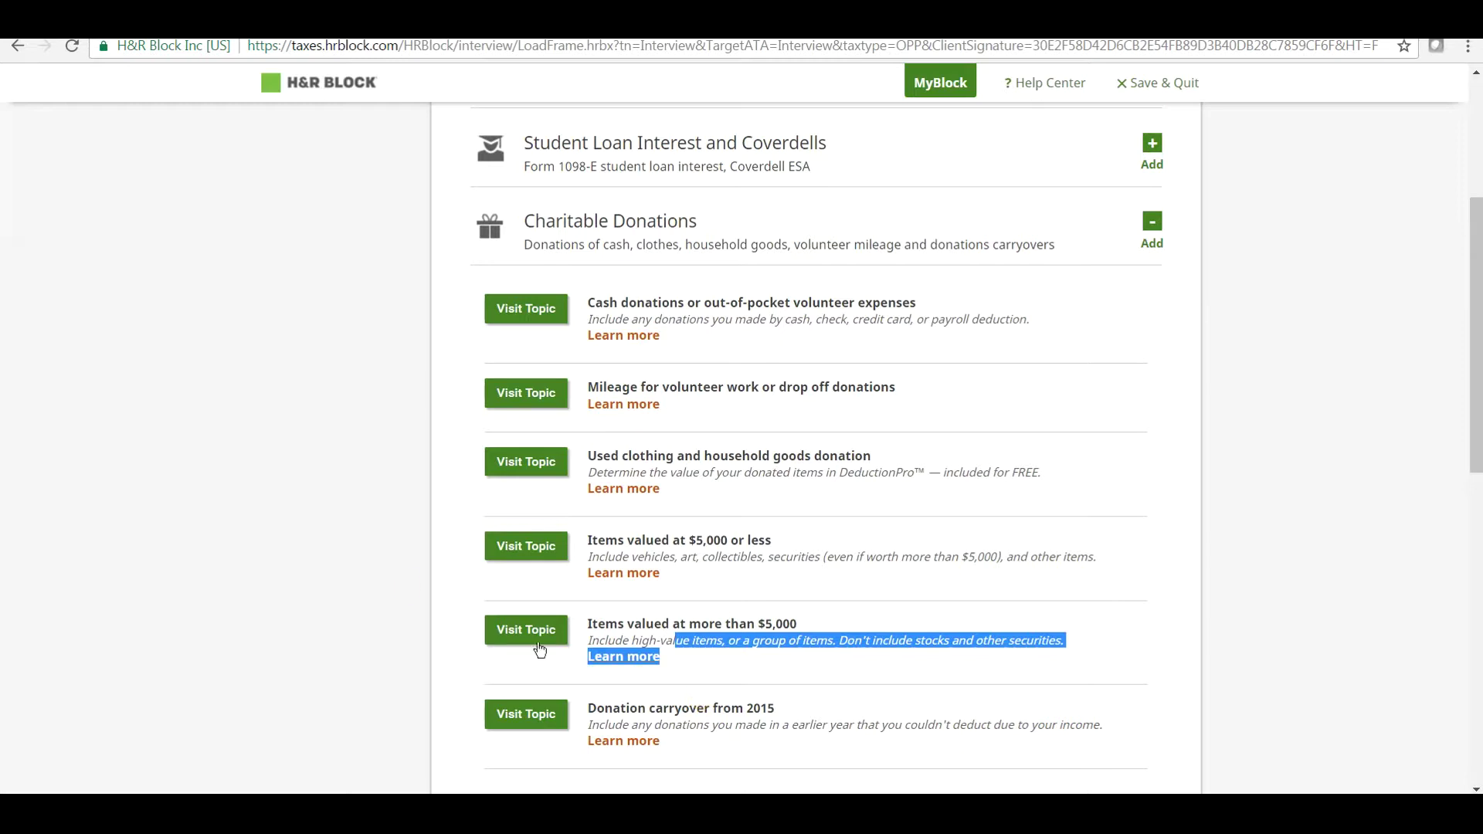
left_click(408, 587)
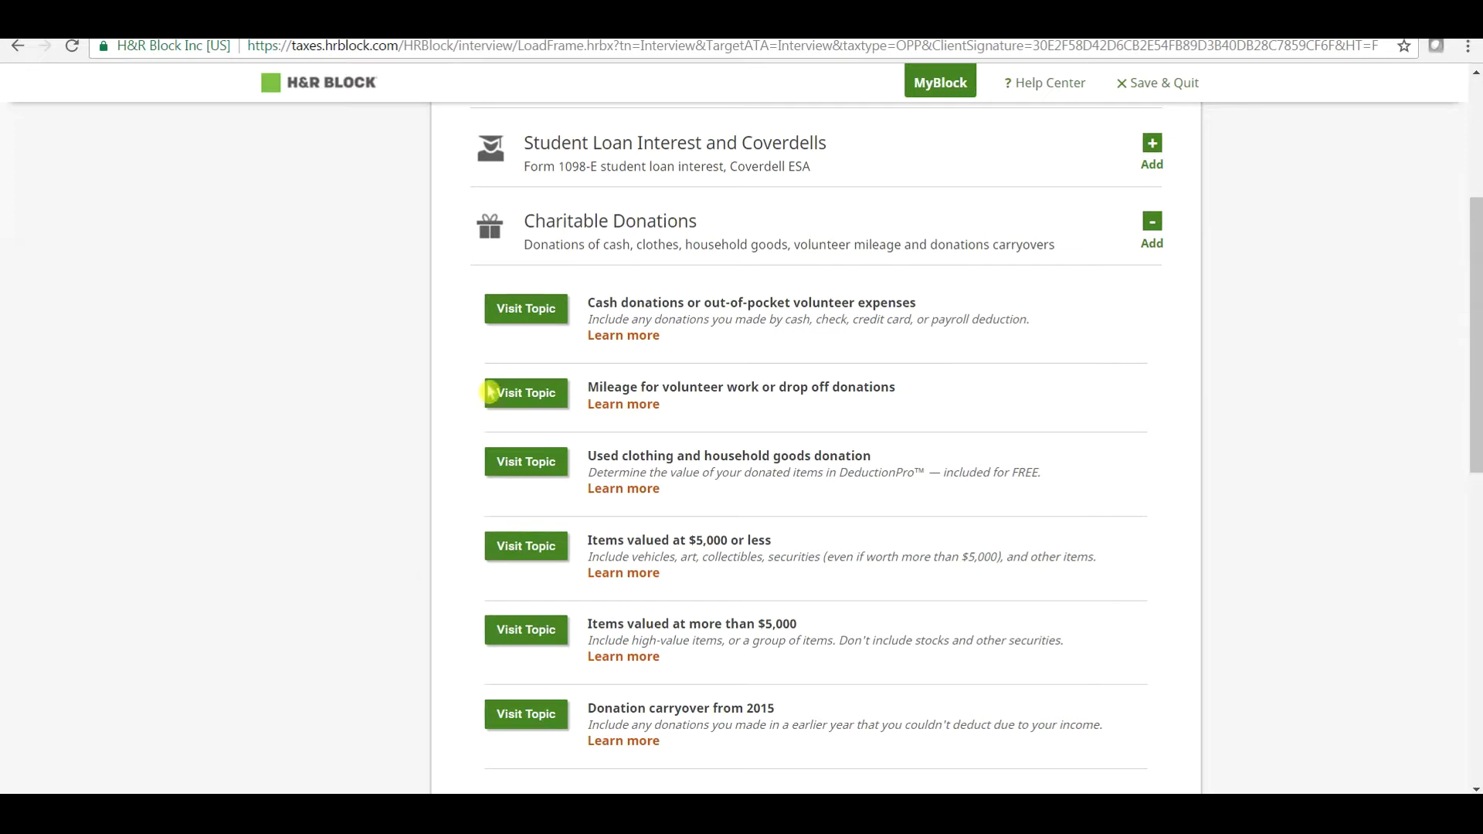
left_click(520, 313)
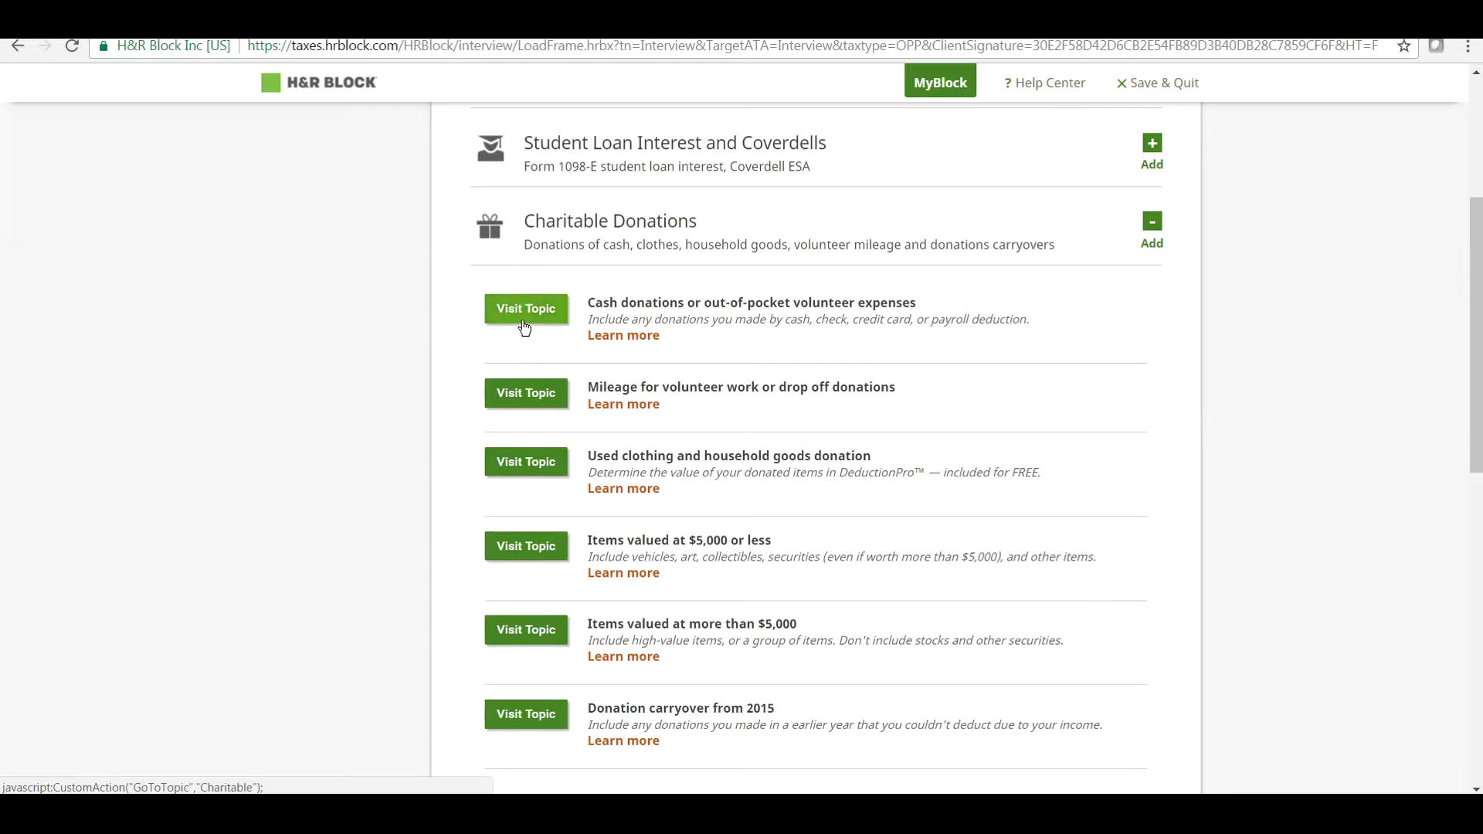
Step: Enter Goodwill as the charitable organization with a cash amount of 1000 and save
left_click(524, 326)
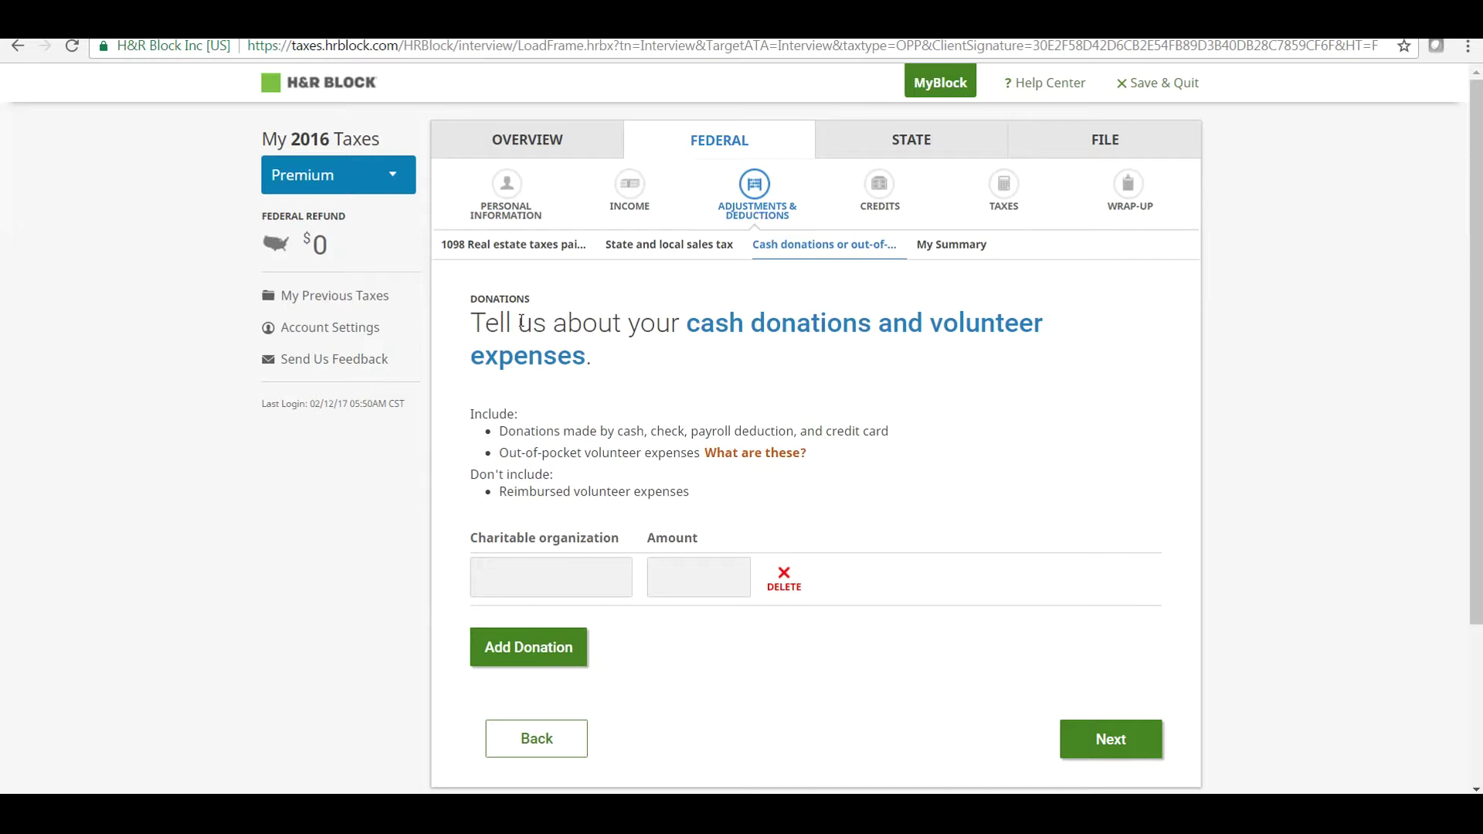
left_click(551, 567)
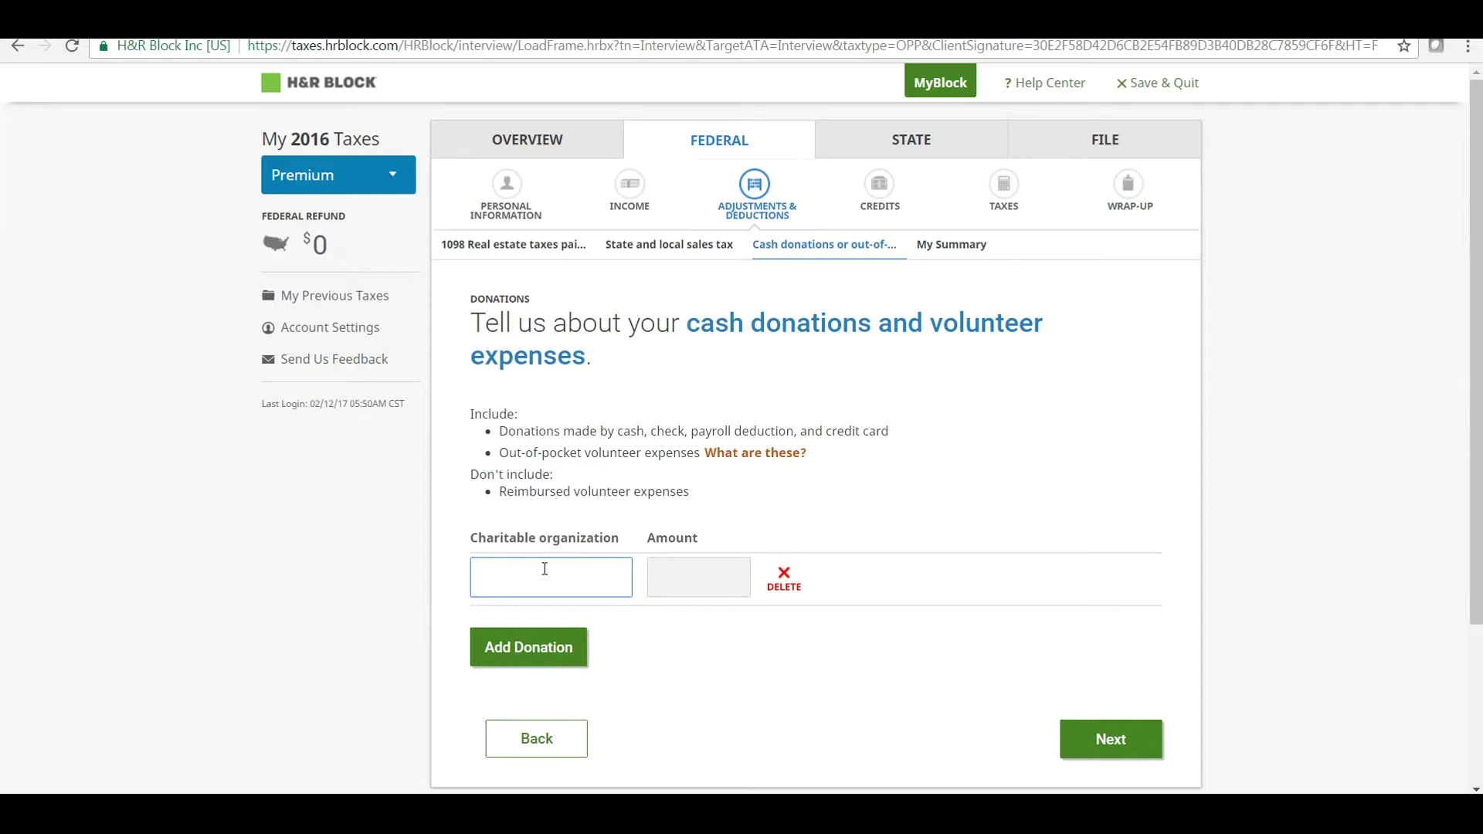
type("Goodwill")
key("Tab")
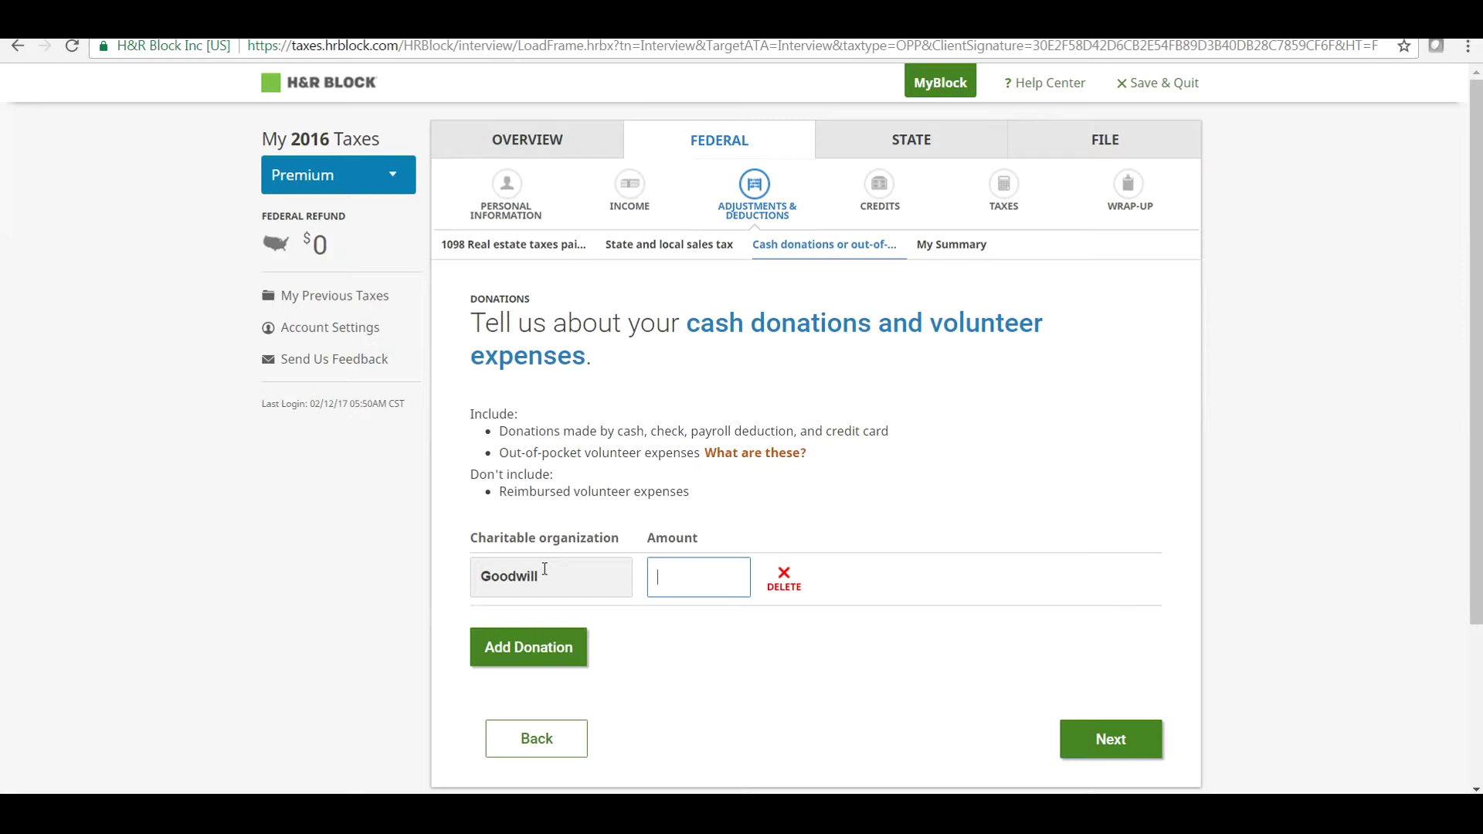
type("1000")
left_click(1076, 749)
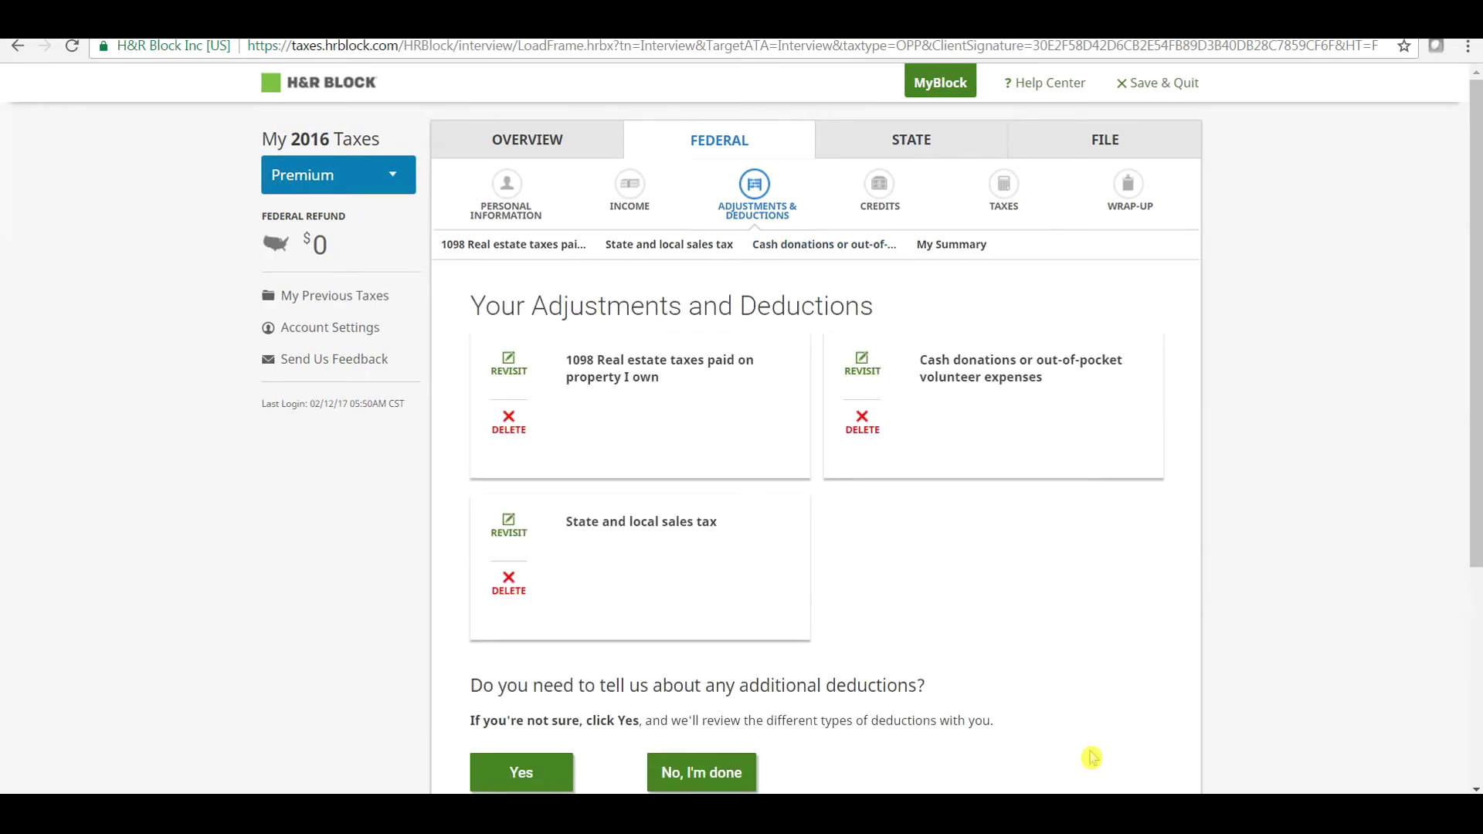
Step: From the deductions summary, answer Yes to more deductions and re-expand Charitable Donations
left_click_drag(1477, 310, 1477, 375)
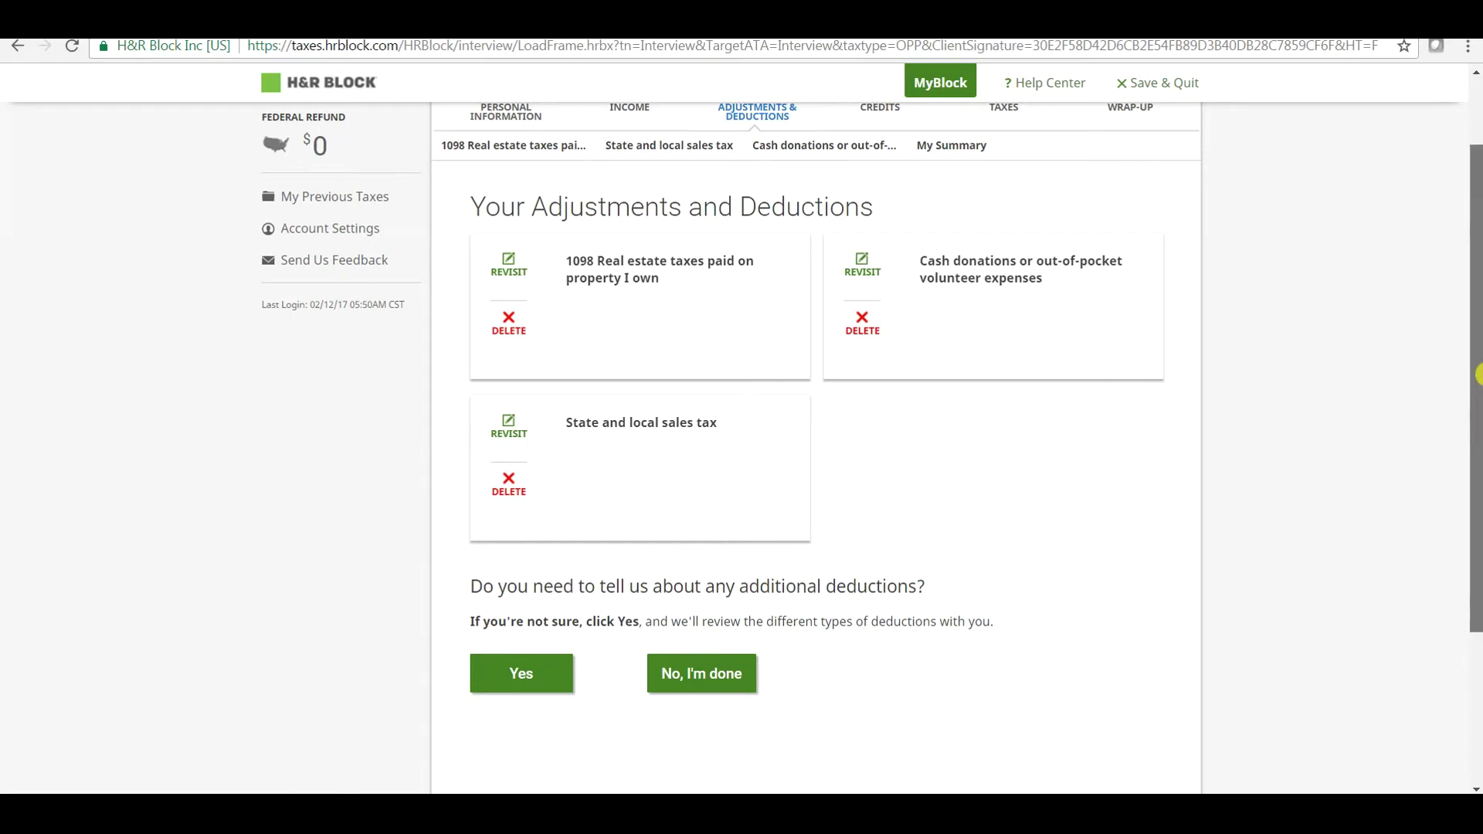
left_click_drag(1477, 375, 1477, 329)
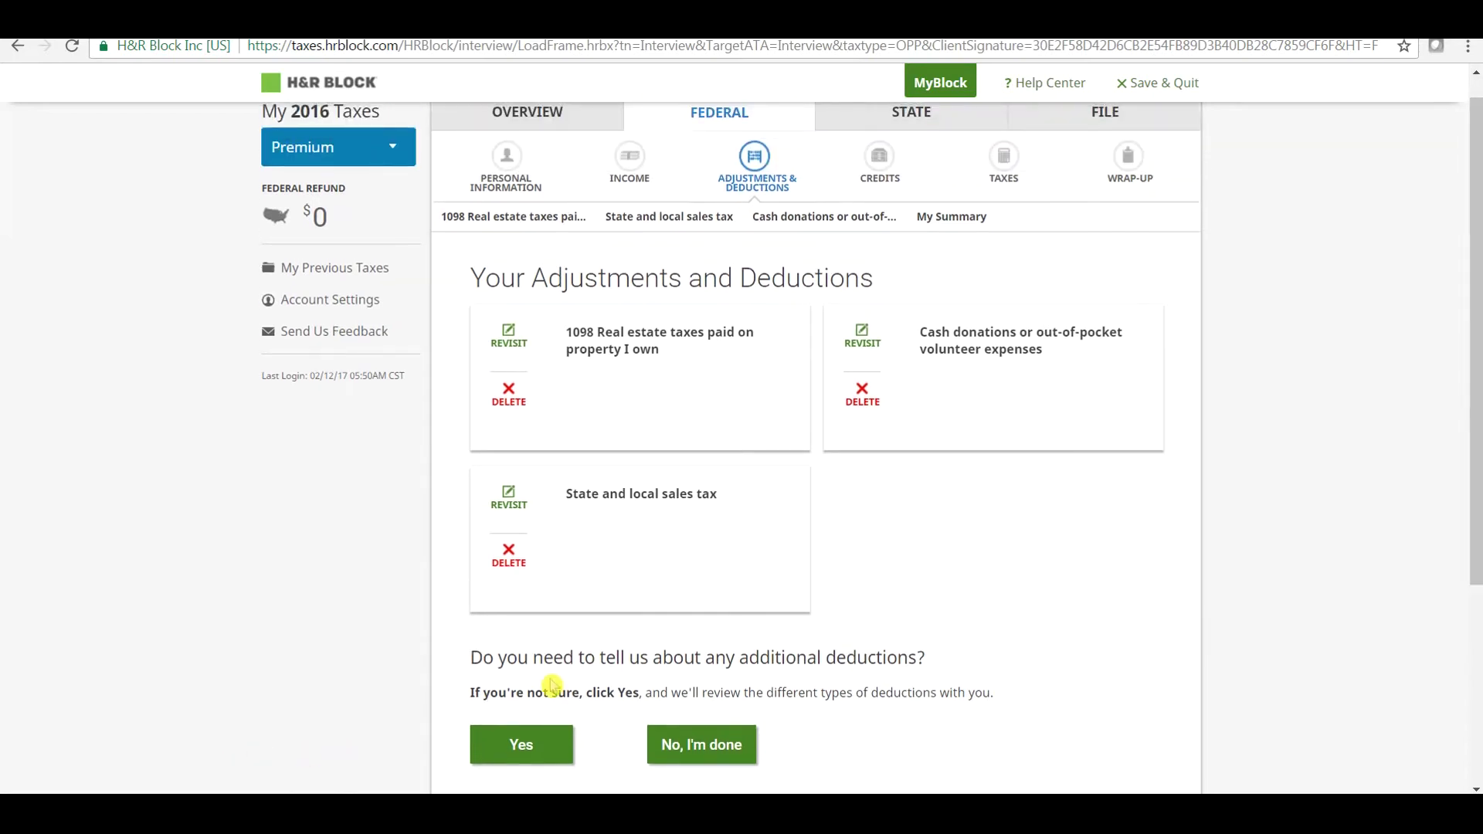
left_click(522, 743)
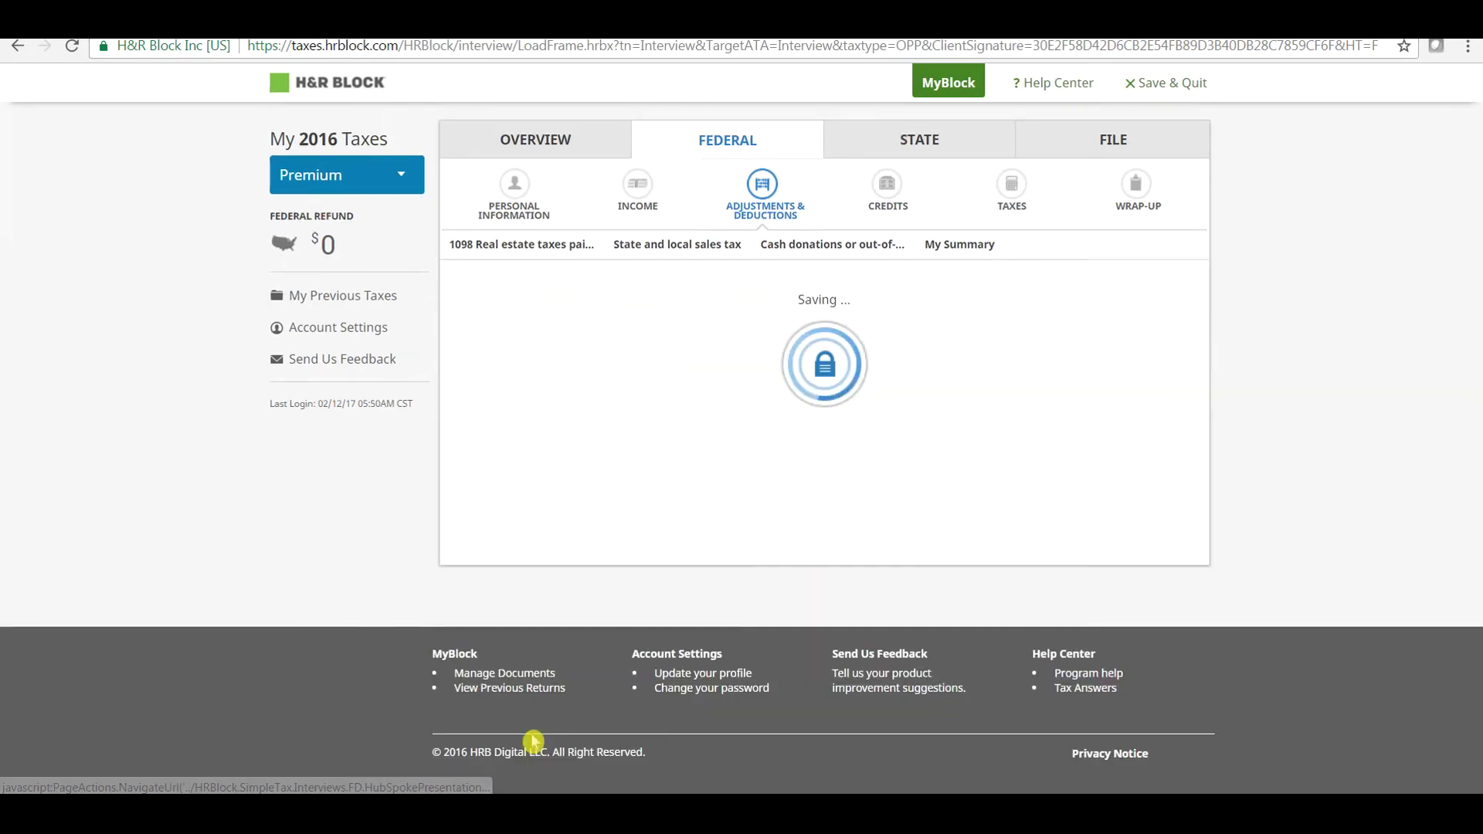
scroll(1476, 309, "down", 1)
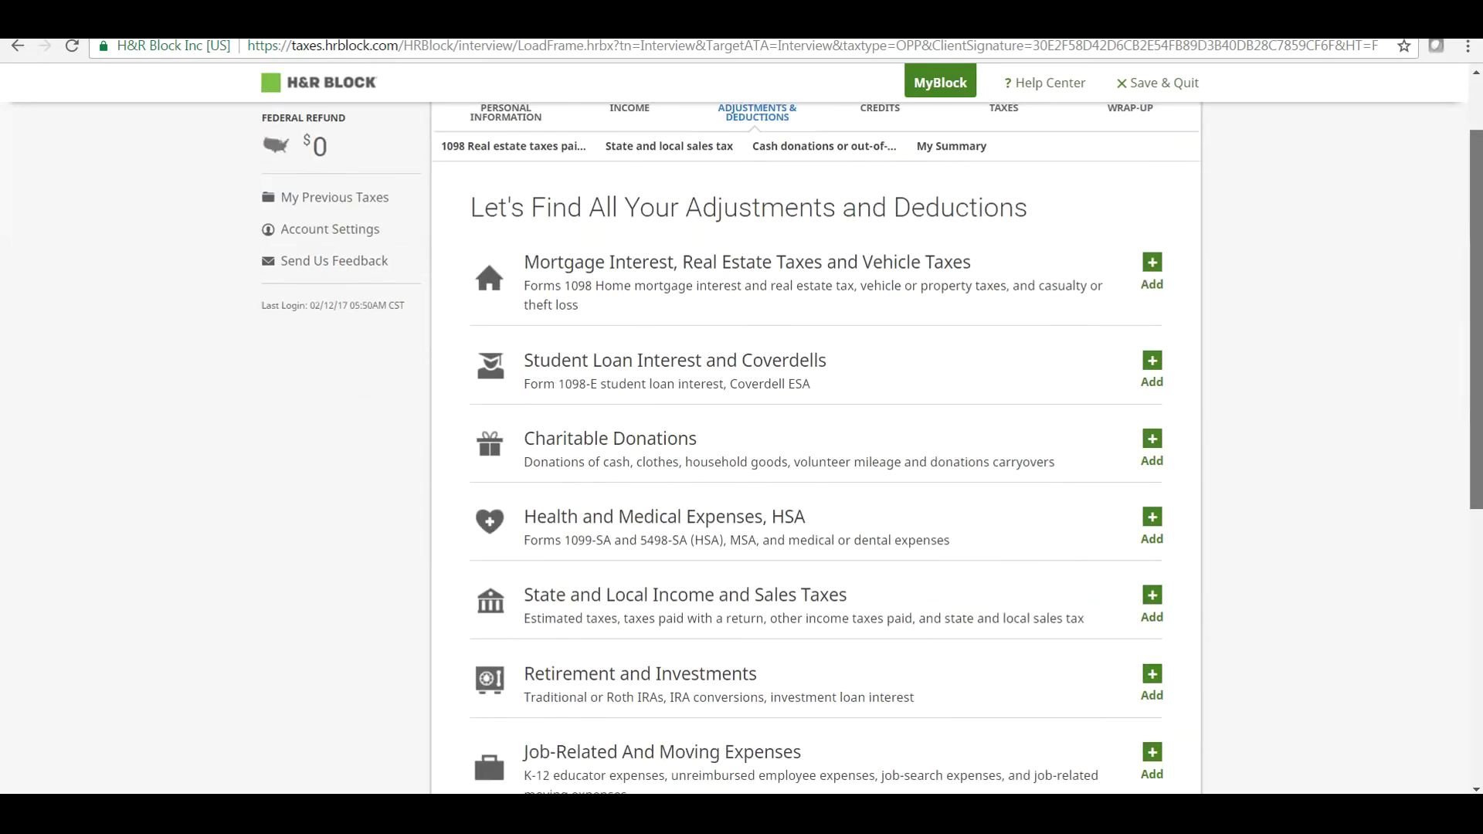
left_click(1152, 439)
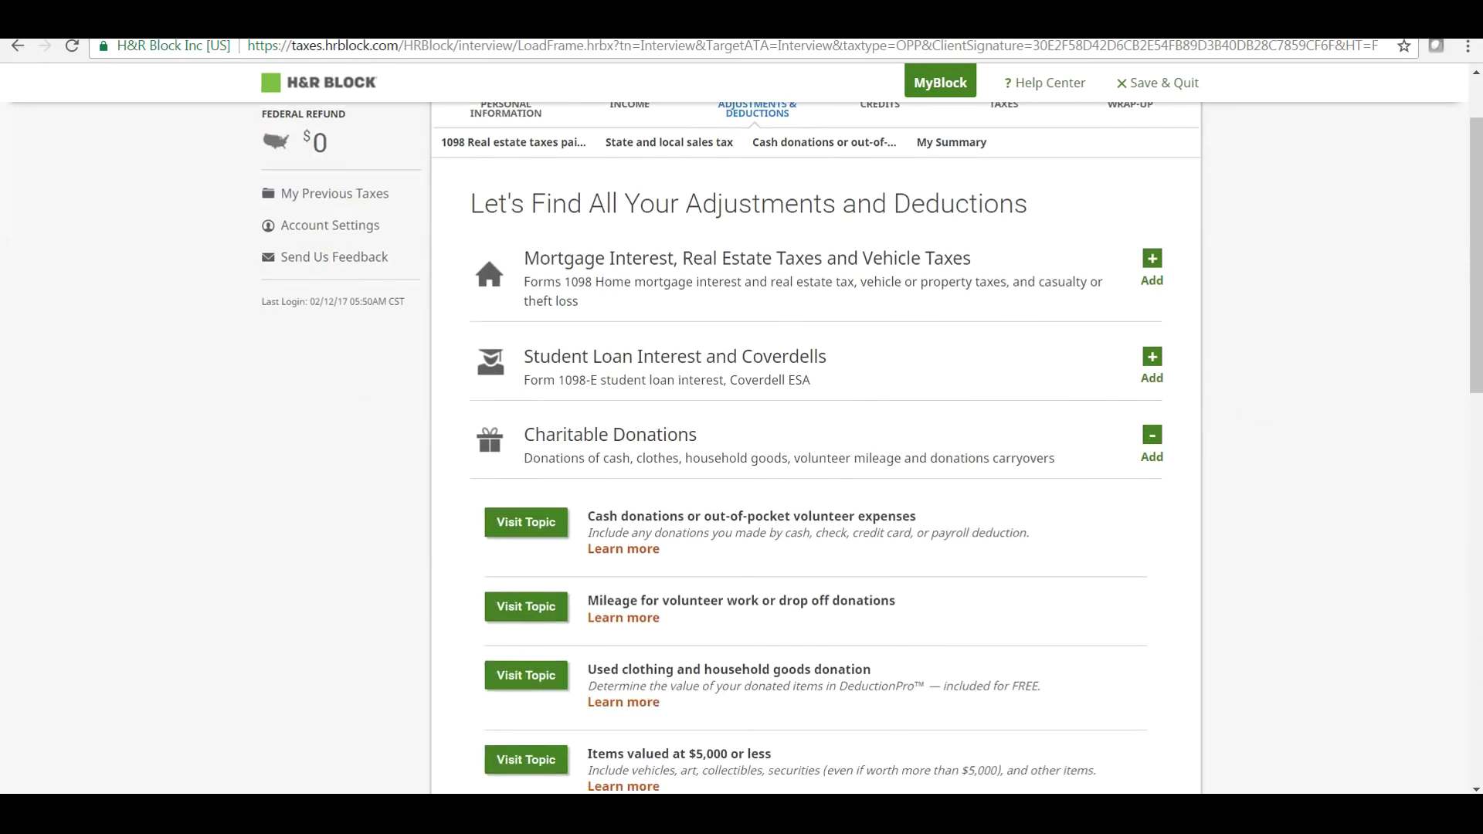
scroll(816, 448, "down", 7)
scroll(815, 448, "up", 5)
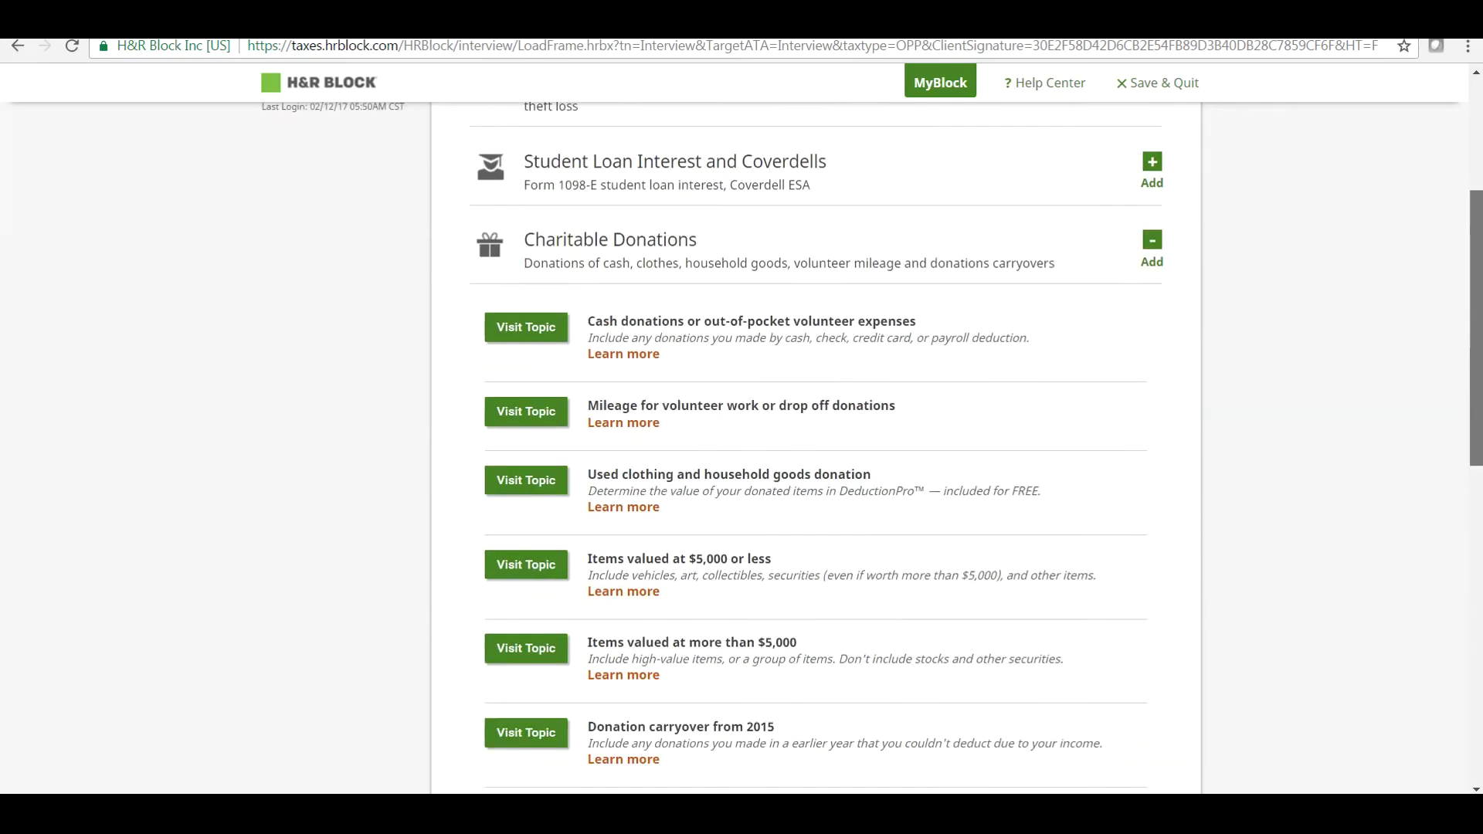
scroll(574, 347, "up", 2)
scroll(574, 347, "down", 1)
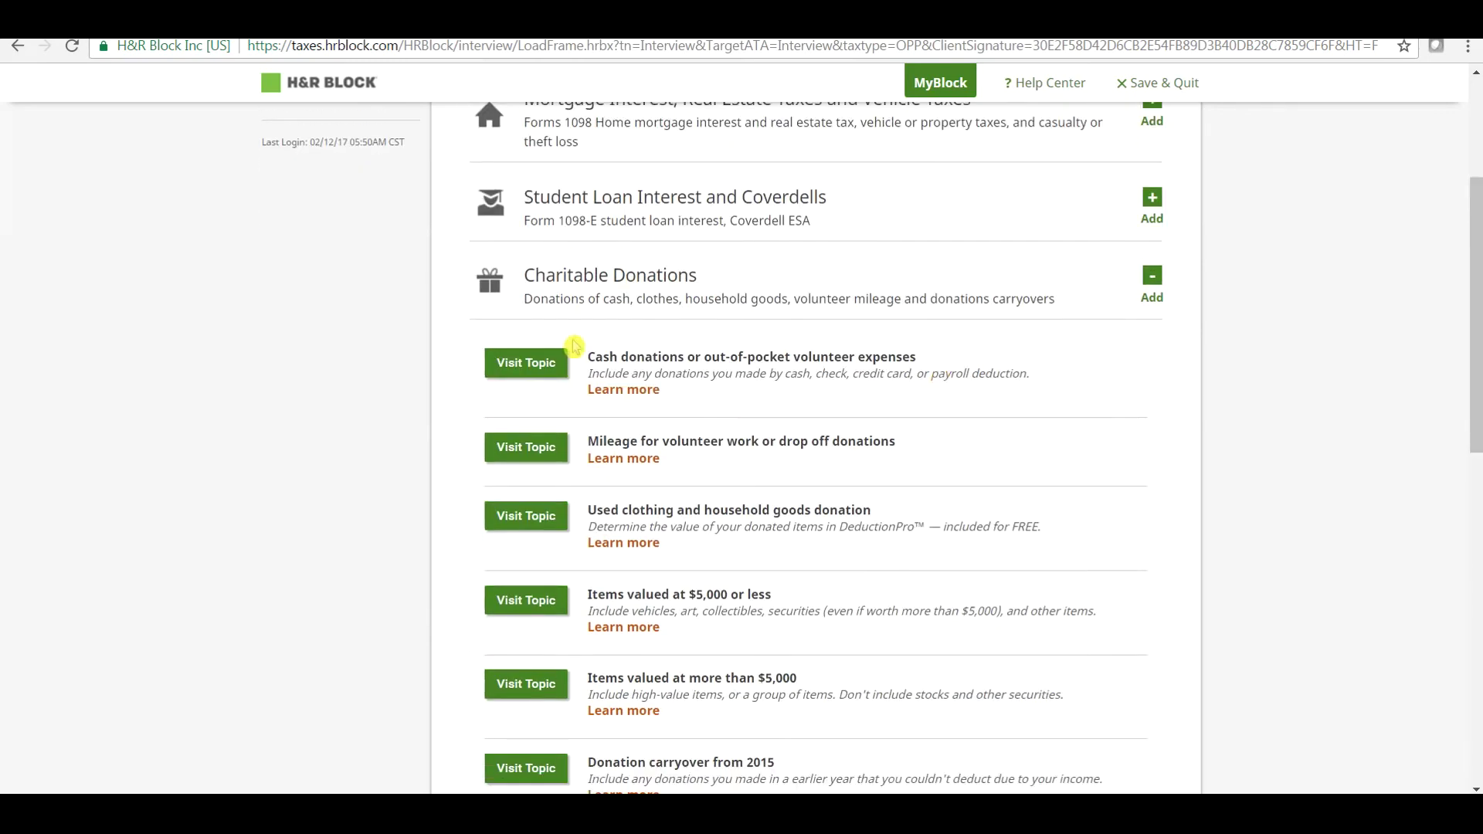